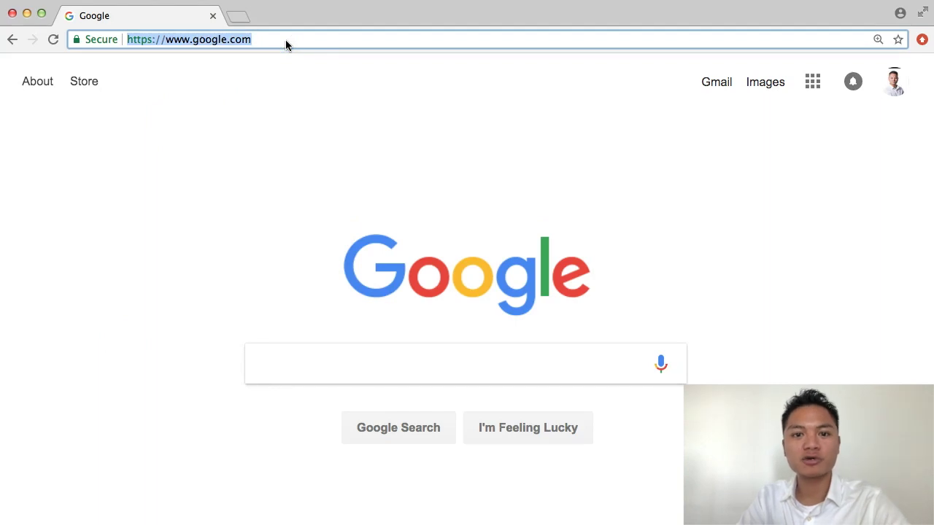
Step: Go to coinmarketcap.com and open the Bitcoin Gold page from the list of top cryptocurrencies
type("coin")
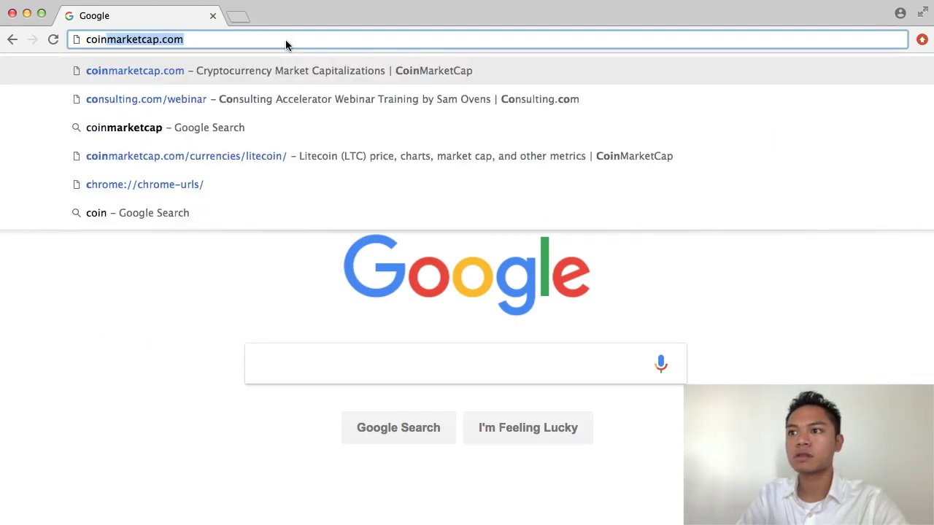
key("Return")
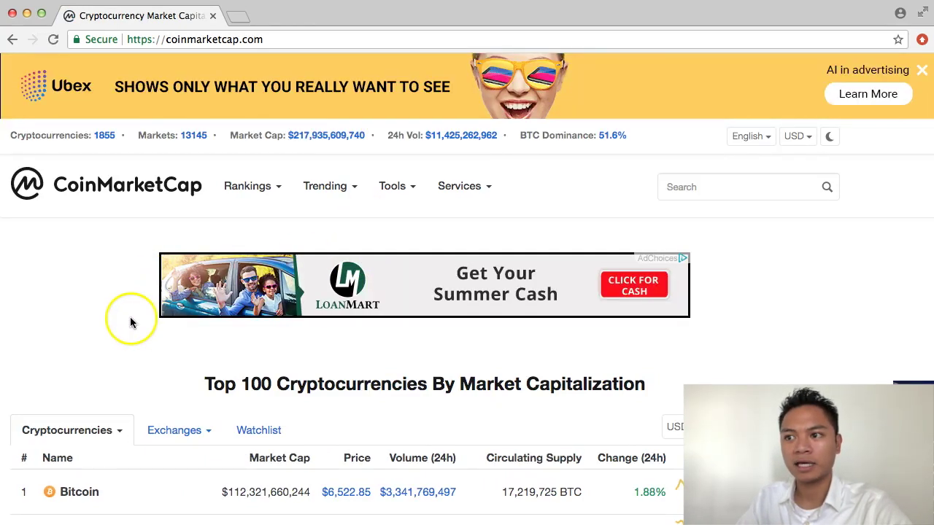
scroll(141, 346, "down", 2)
scroll(141, 348, "down", 4)
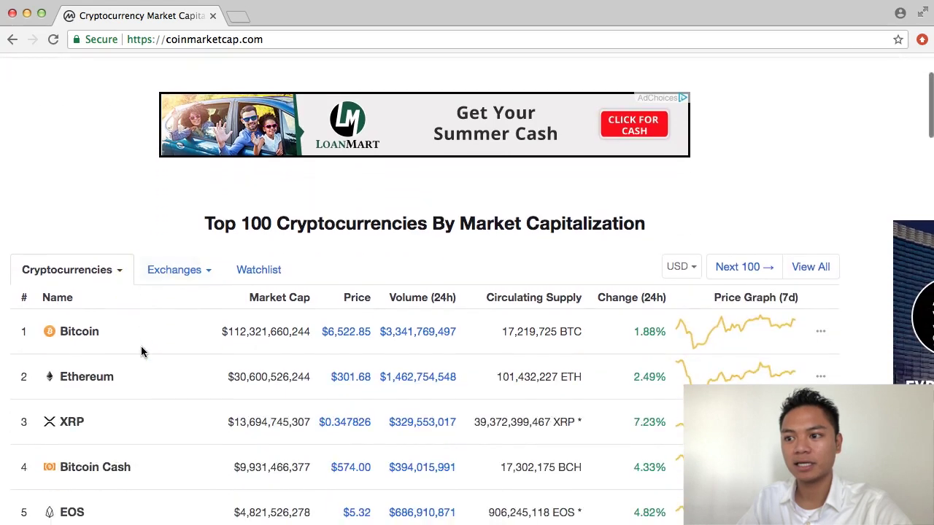
scroll(141, 353, "down", 6)
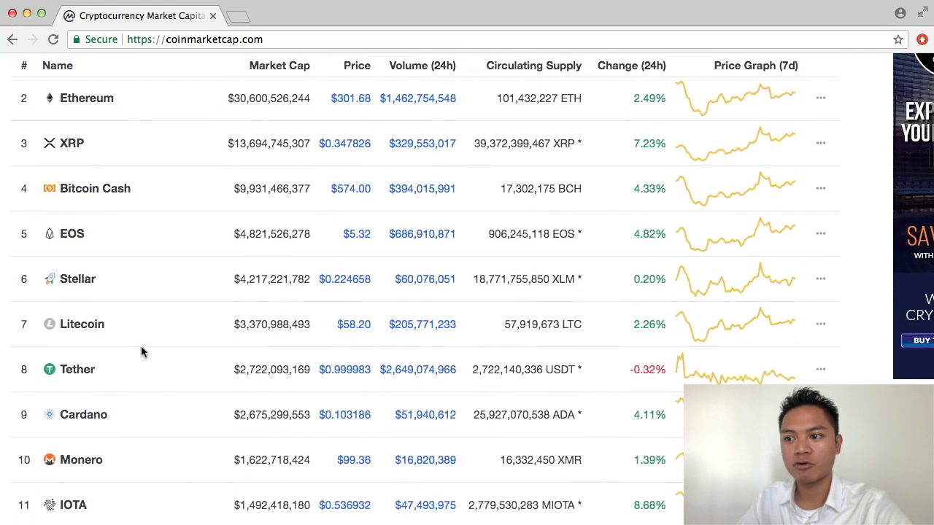
scroll(141, 351, "down", 7)
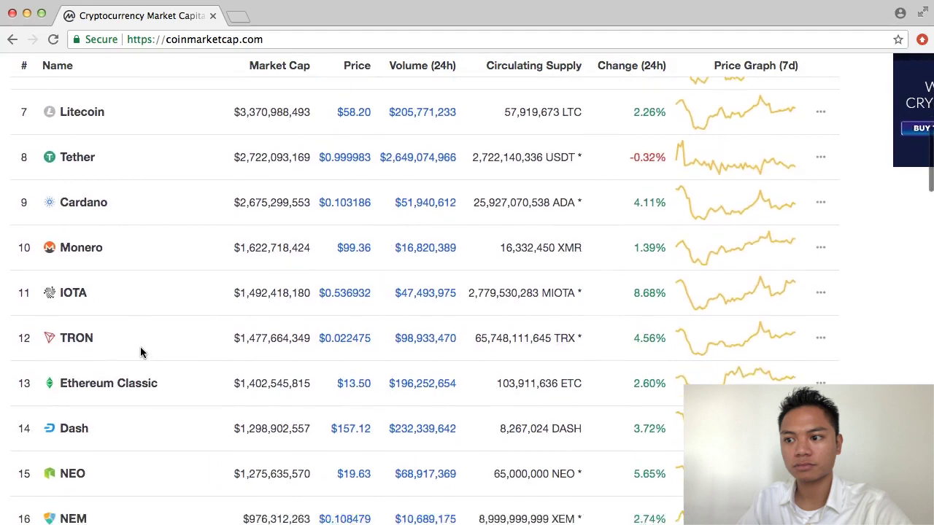
scroll(142, 353, "down", 6)
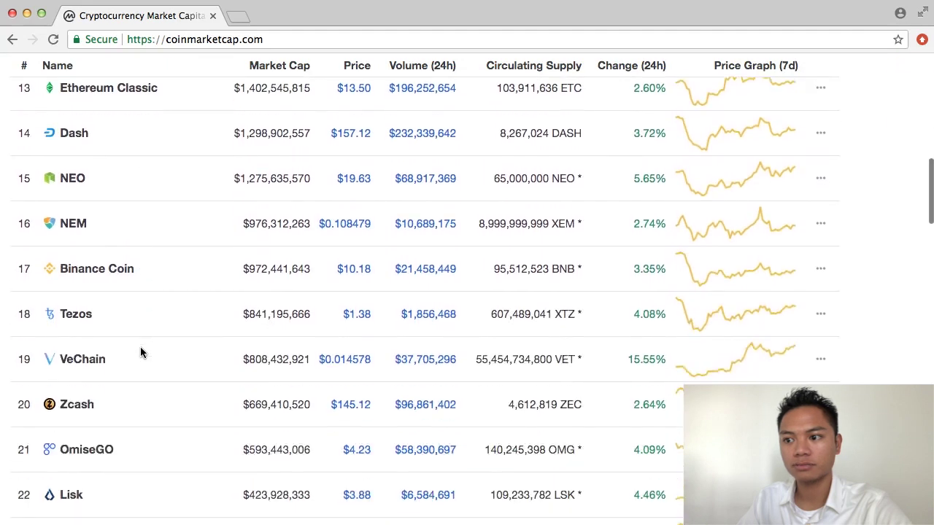
scroll(140, 352, "down", 2)
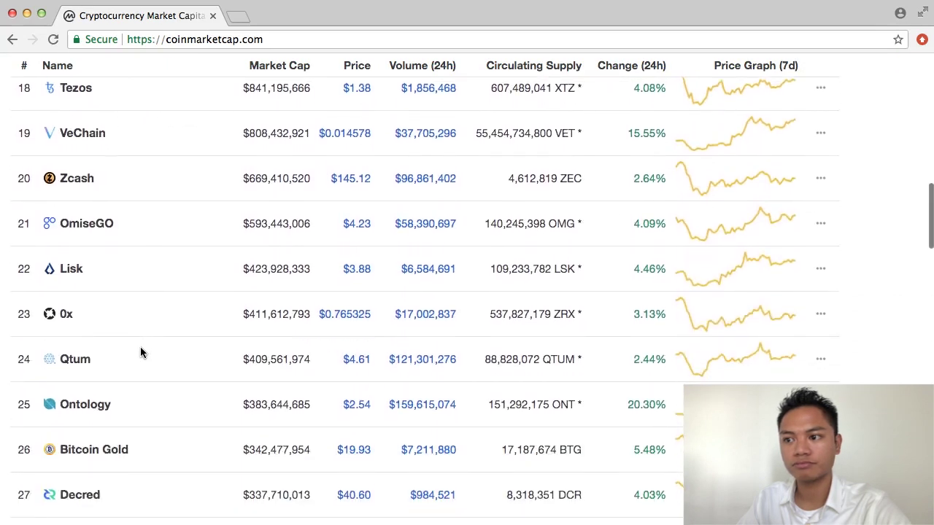
left_click(98, 439)
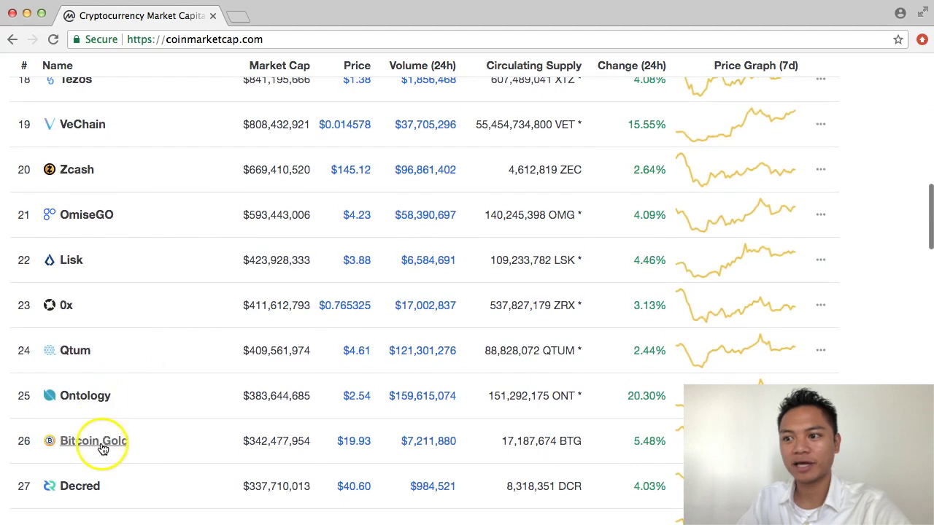
left_click(104, 446)
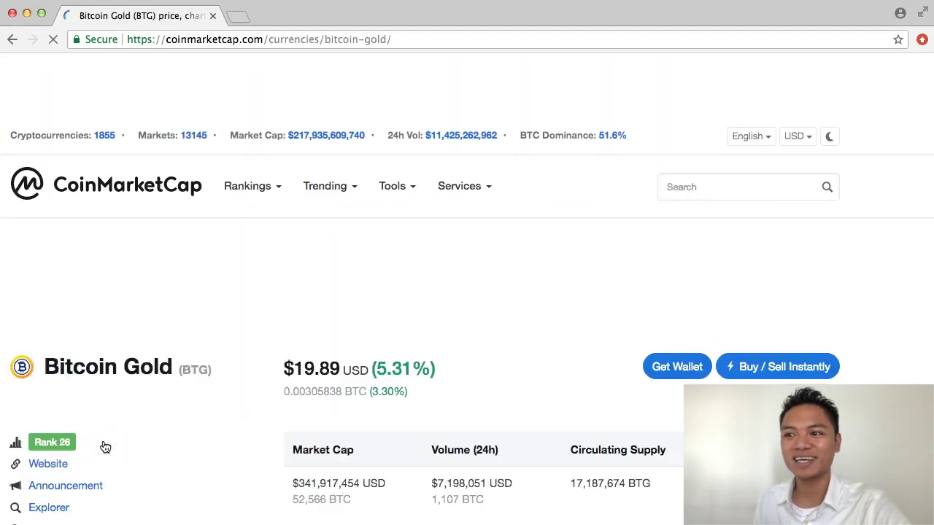
Step: Open Bitcoin Gold's official website from its CoinMarketCap listing, and check the site's address and connection security information
scroll(194, 407, "down", 2)
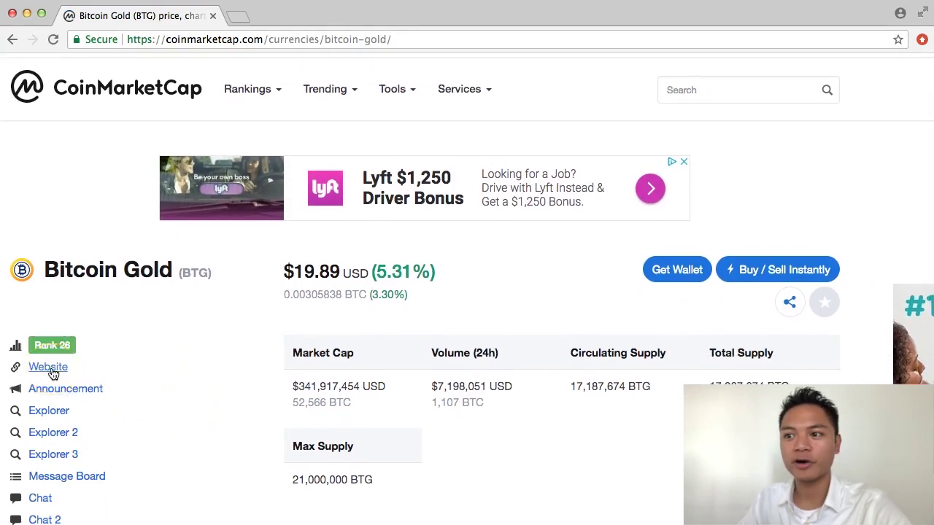
left_click(51, 369)
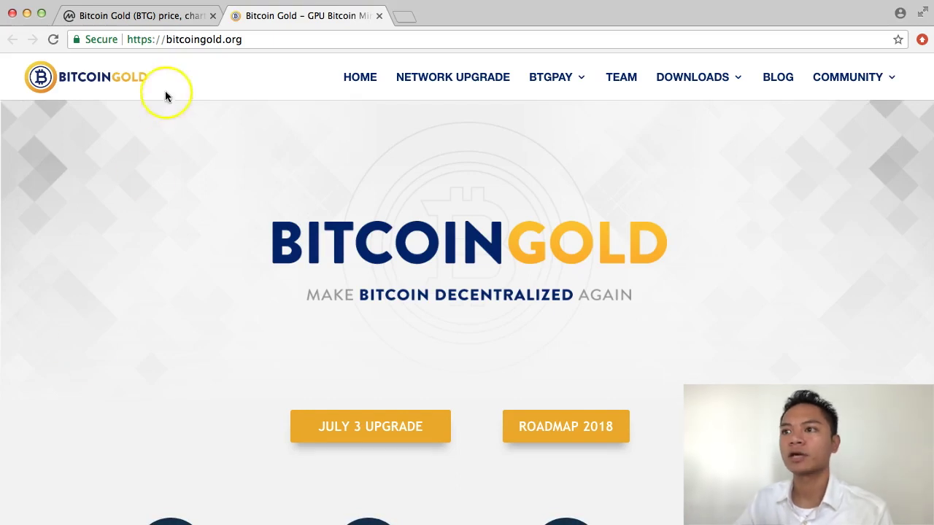
left_click(238, 41)
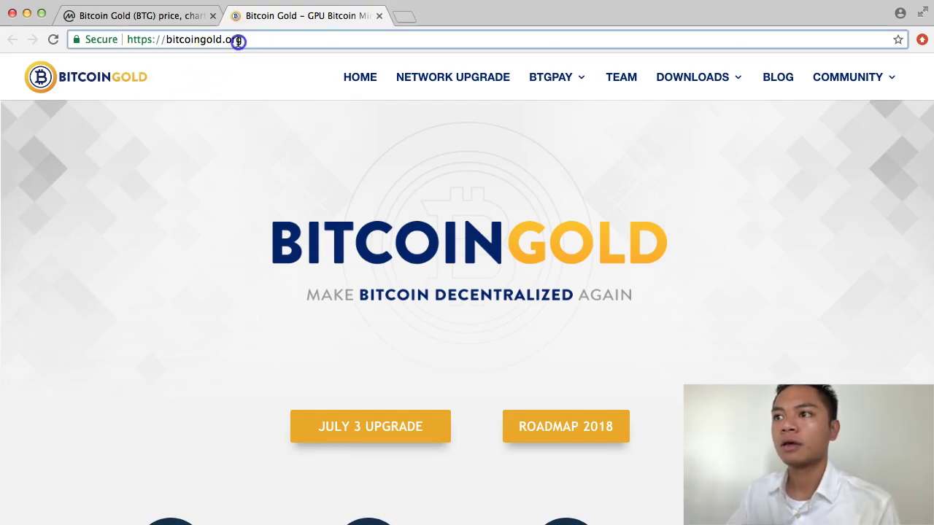
left_click(161, 42)
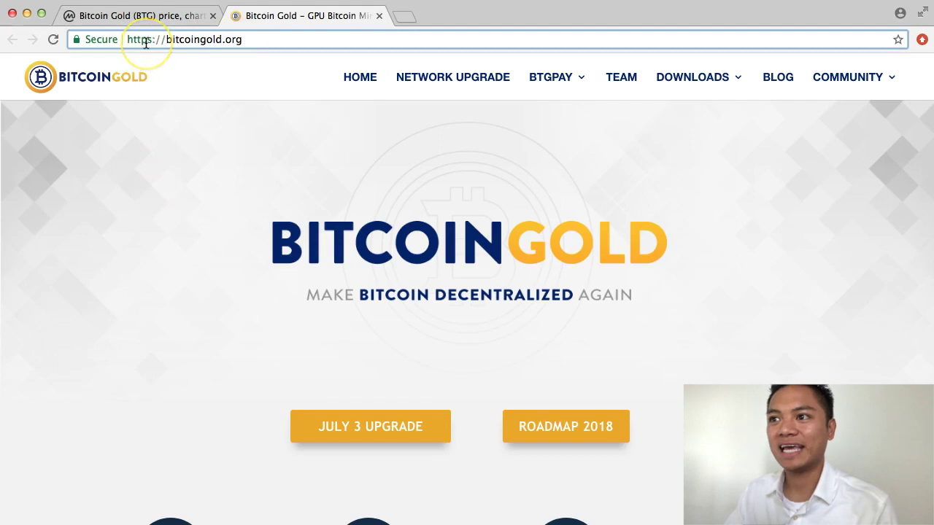
left_click_drag(149, 42, 130, 41)
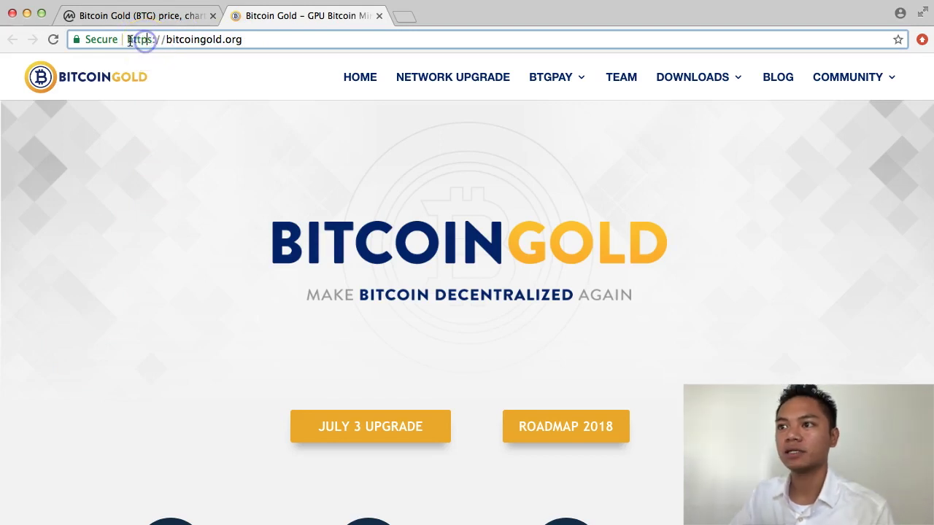
left_click(130, 41)
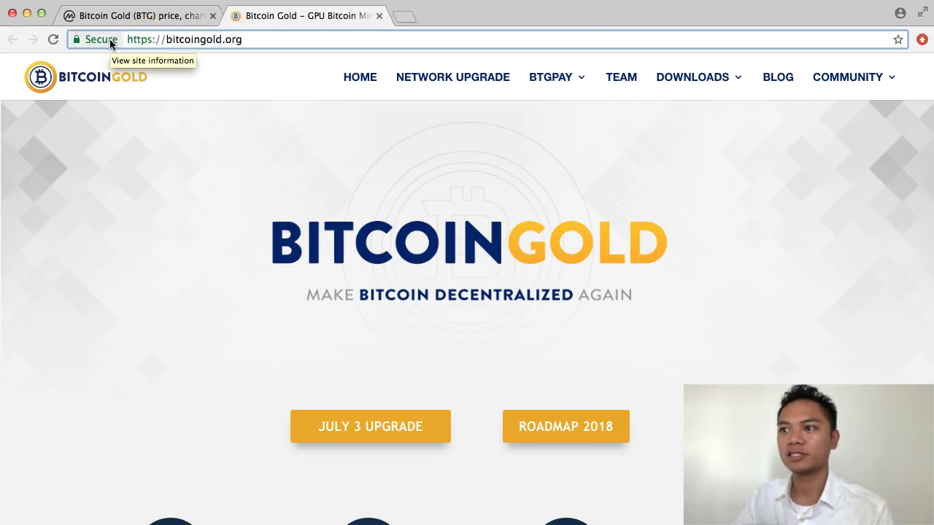
left_click(109, 41)
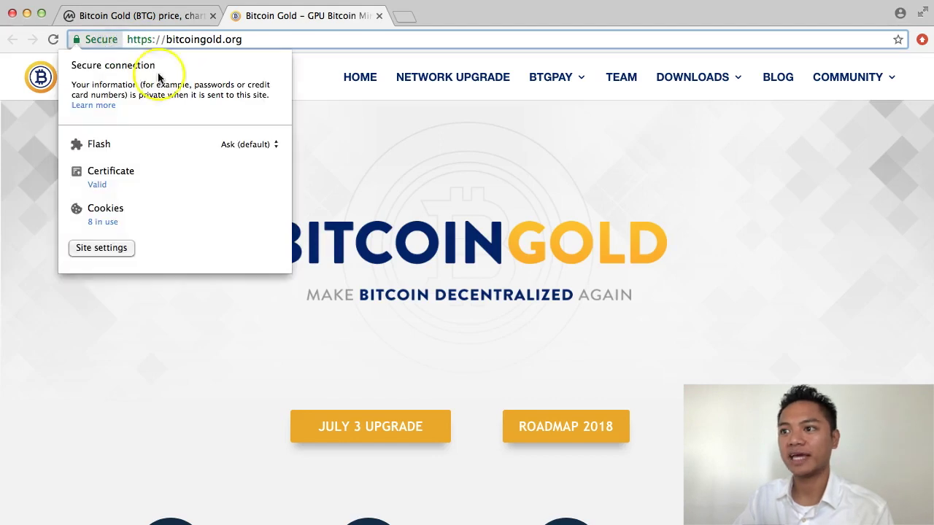
left_click(314, 70)
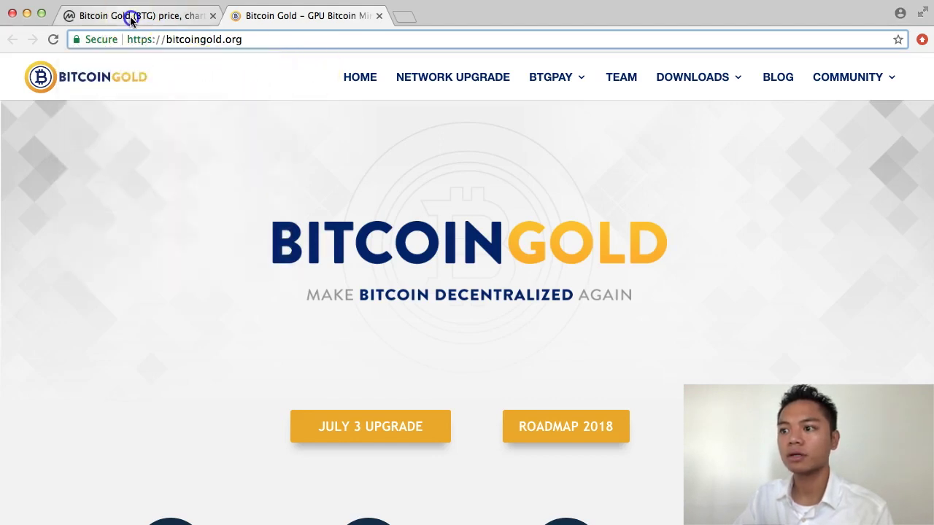
left_click(129, 15)
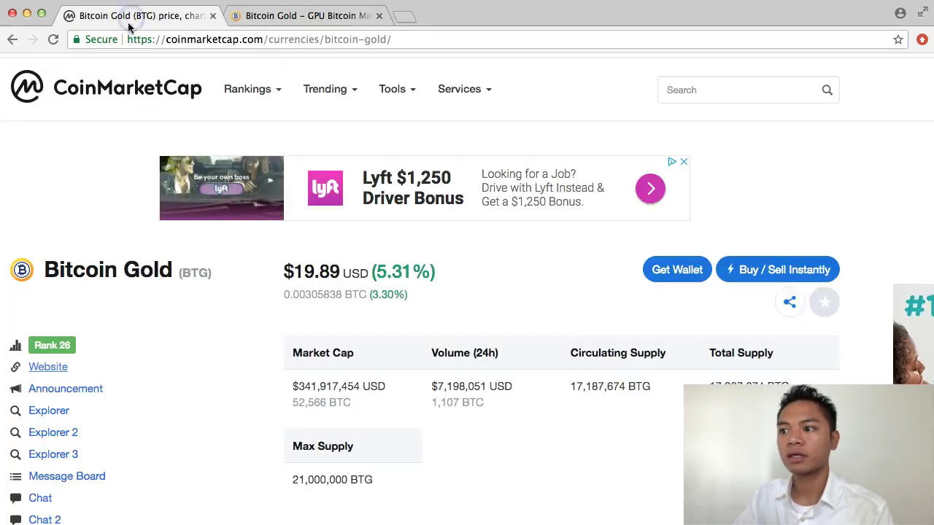
left_click(292, 330)
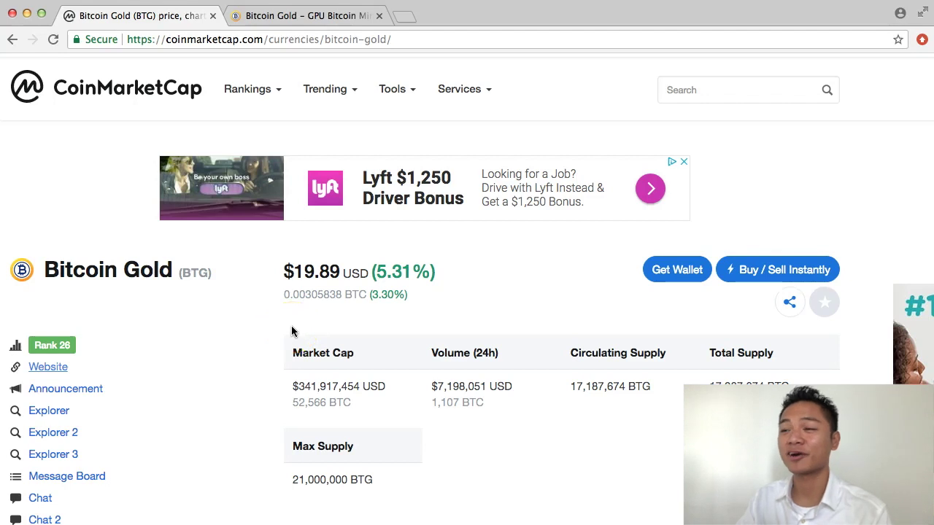
scroll(277, 349, "down", 3)
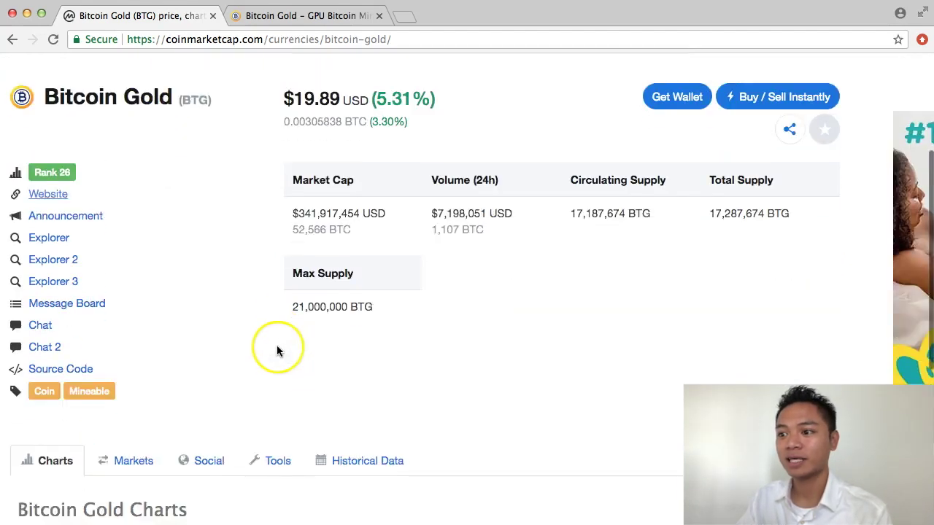
left_click(210, 427)
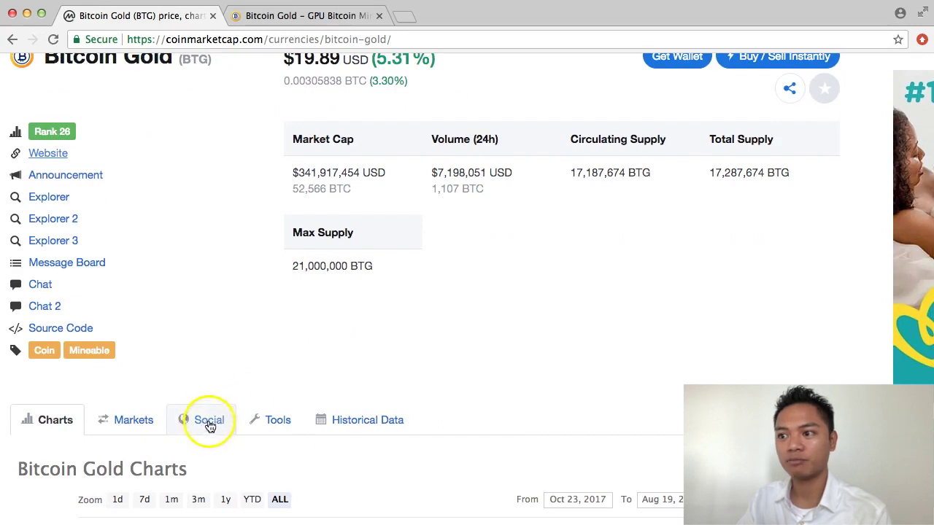
left_click(208, 423)
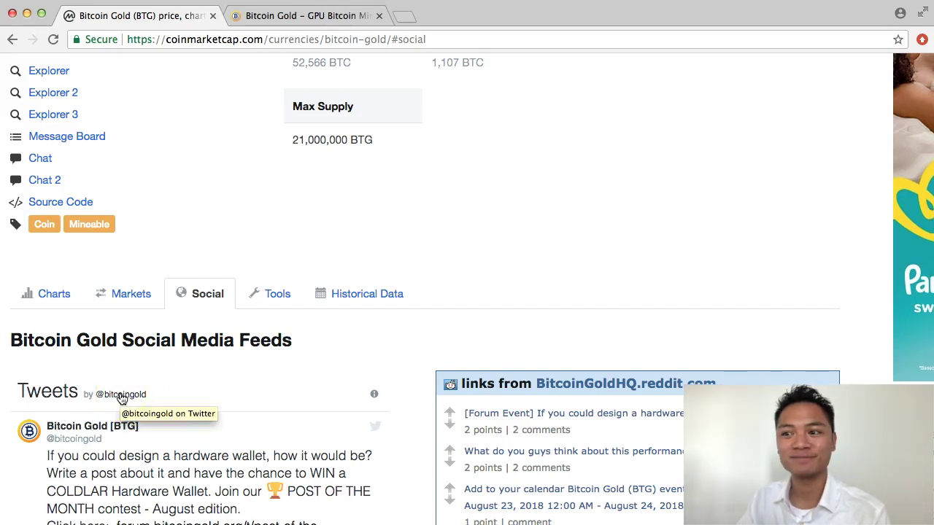
left_click(121, 398)
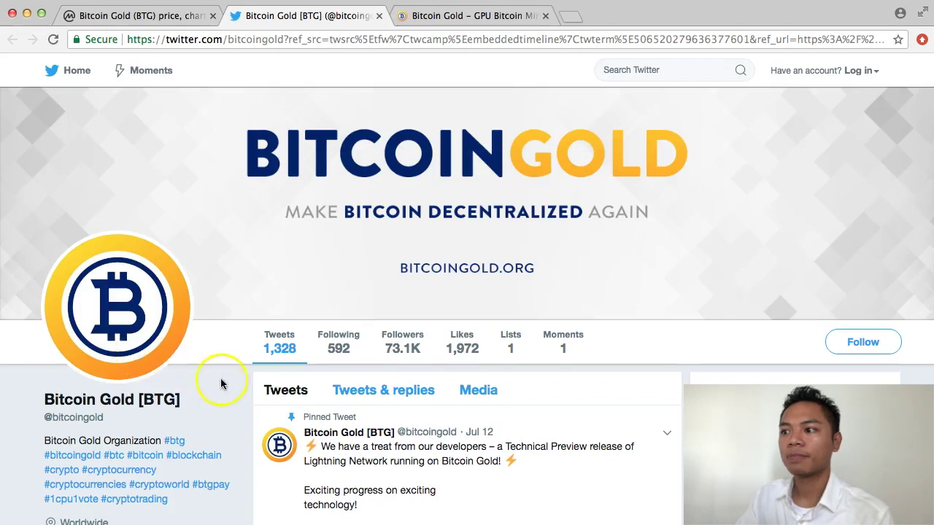
Step: Cross-check the official site by opening the bitcoingold.org link in the Twitter profile's details
scroll(245, 388, "down", 2)
scroll(245, 388, "down", 1)
mouse_move(406, 264)
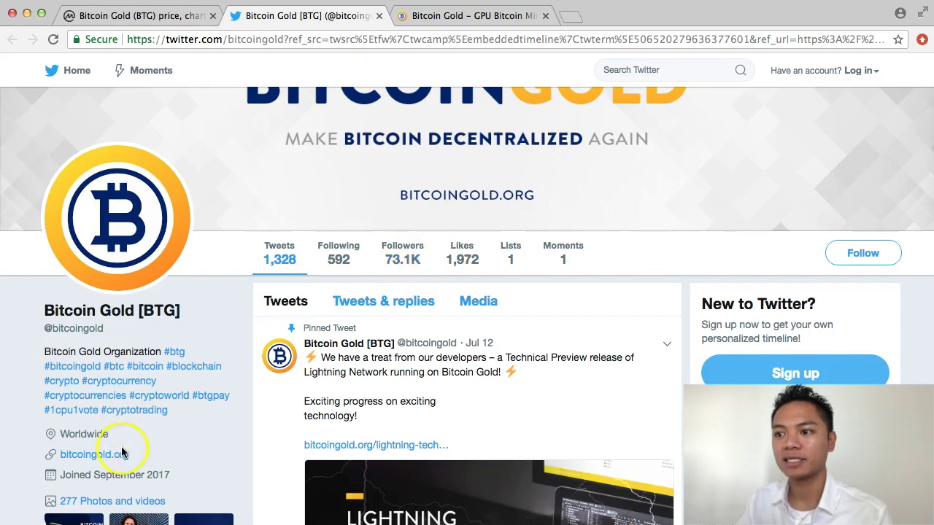
scroll(120, 456, "down", 1)
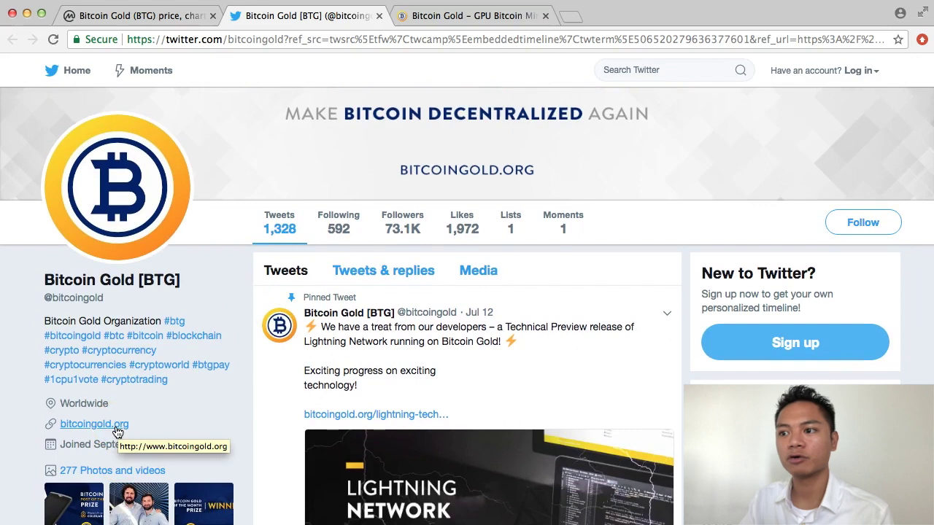
left_click(117, 431)
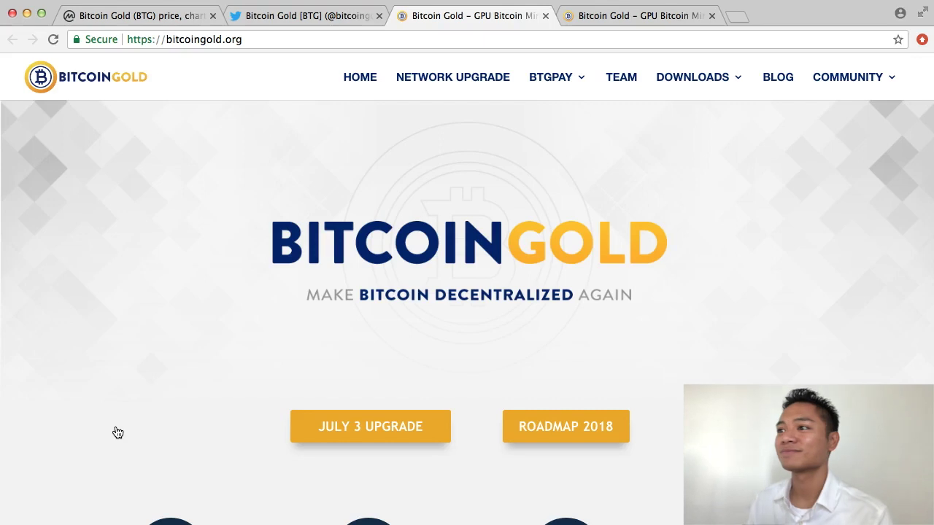
Step: Close the duplicate Bitcoin Gold site, the Twitter profile and the CoinMarketCap page, keeping only the original bitcoingold.org page open
left_click(546, 15)
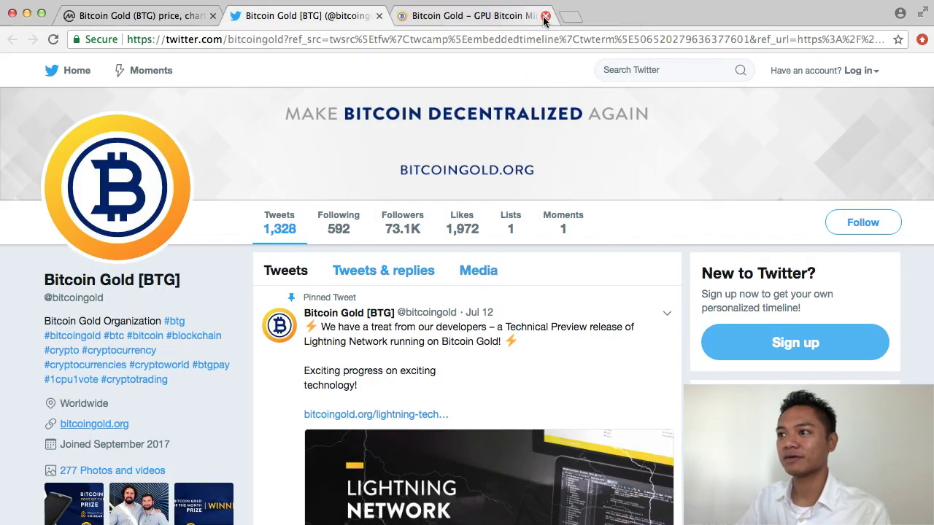
left_click(379, 15)
left_click(198, 16)
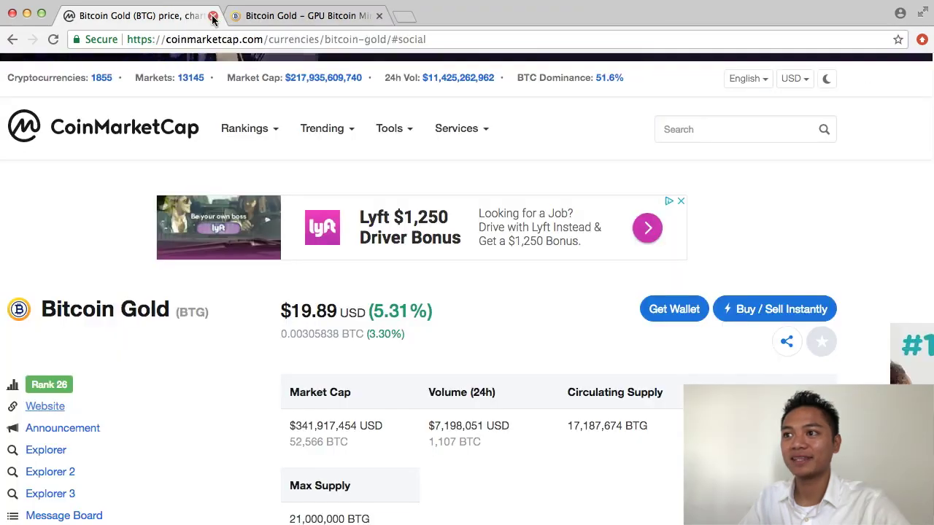
left_click(213, 16)
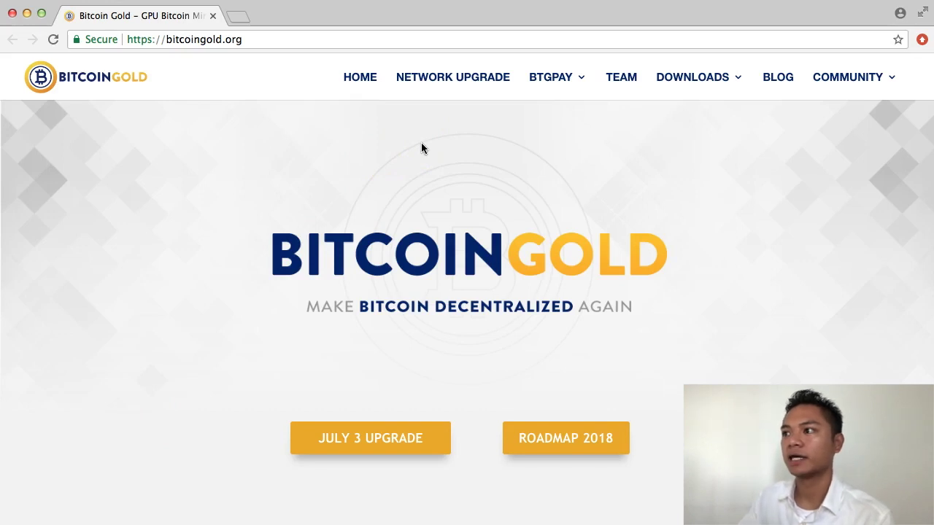
Step: Open the Core Wallet downloads page on the Bitcoin Gold website
left_click(702, 84)
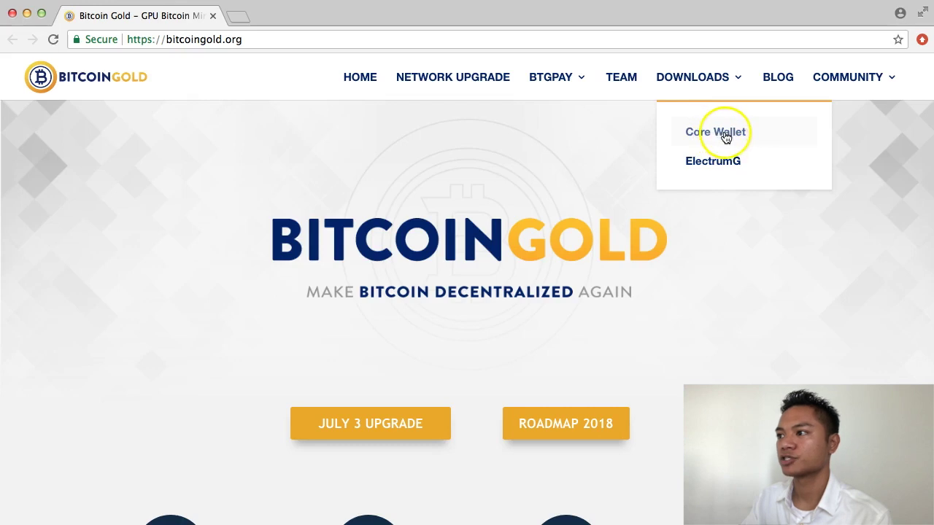
left_click(726, 165)
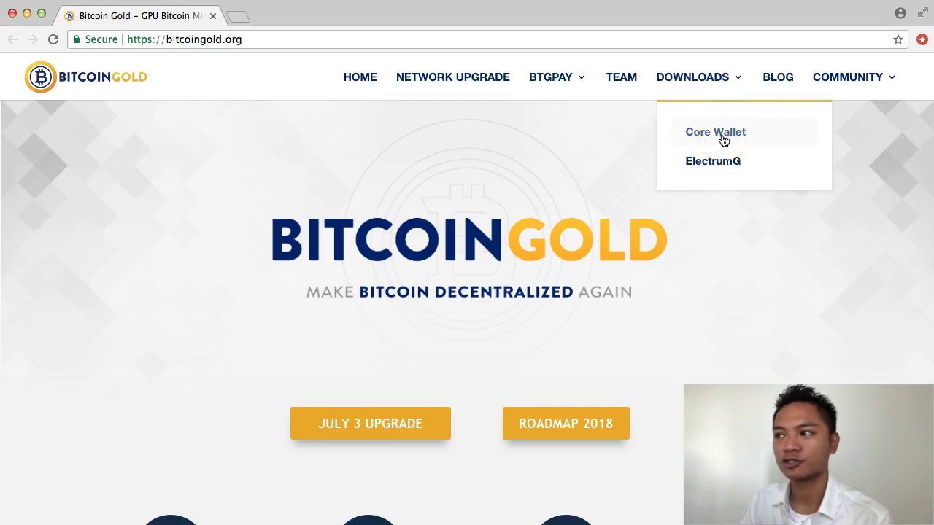
left_click(724, 141)
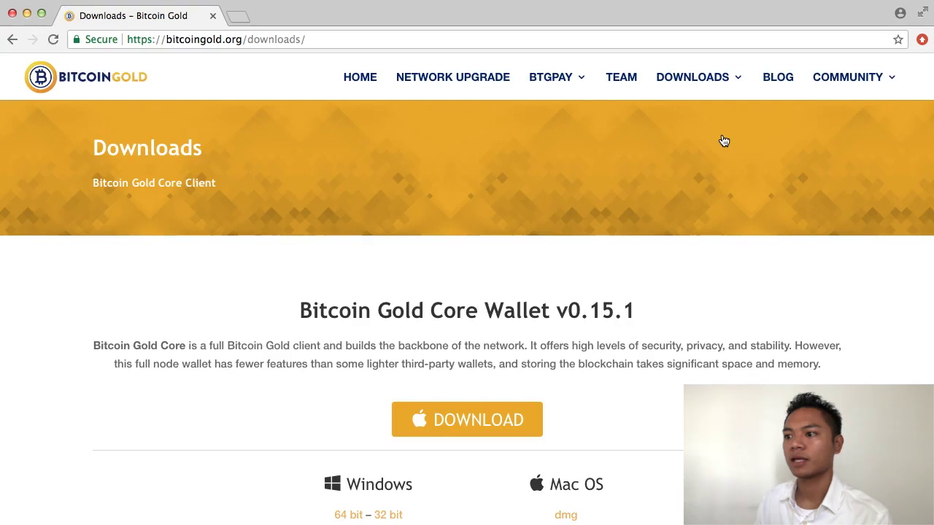
Step: Download the Mac OS dmg of Bitcoin Gold Core Wallet v0.15.1
left_click(675, 259)
scroll(685, 276, "down", 2)
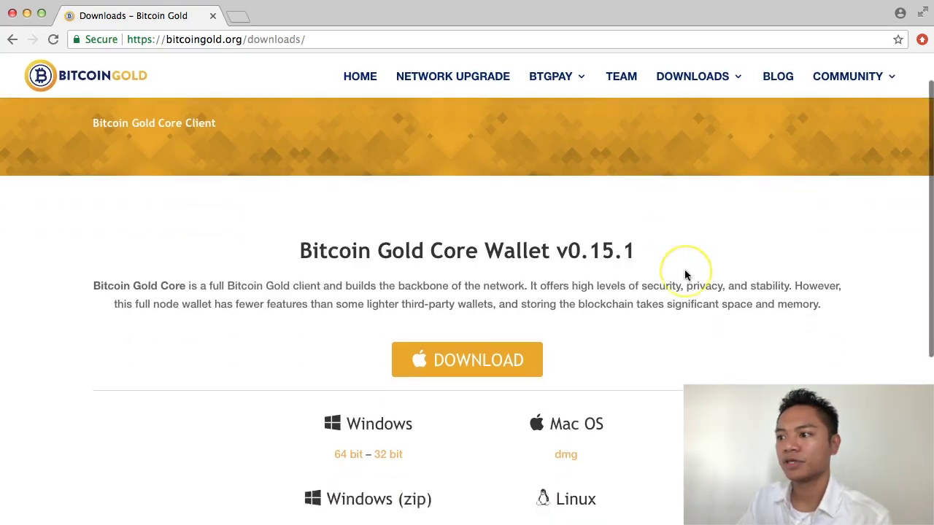
scroll(685, 275, "down", 3)
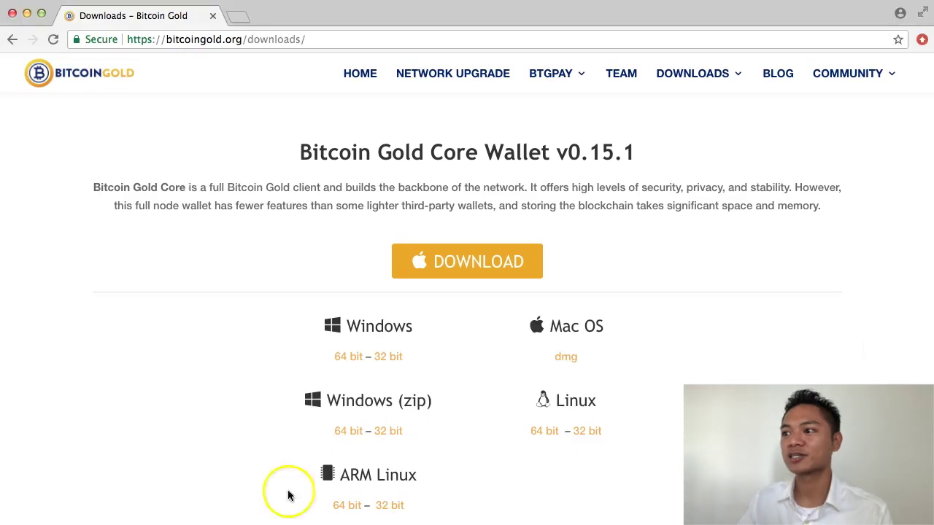
scroll(709, 328, "down", 1)
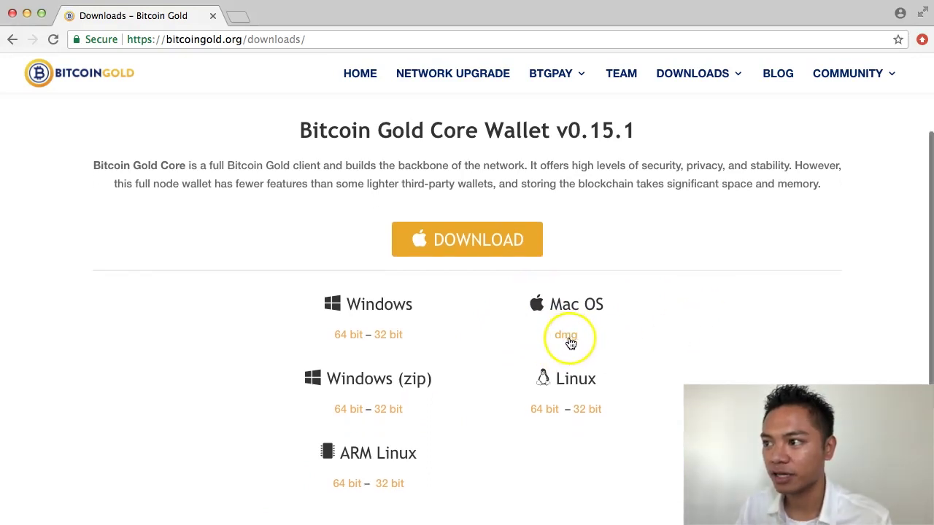
left_click(571, 341)
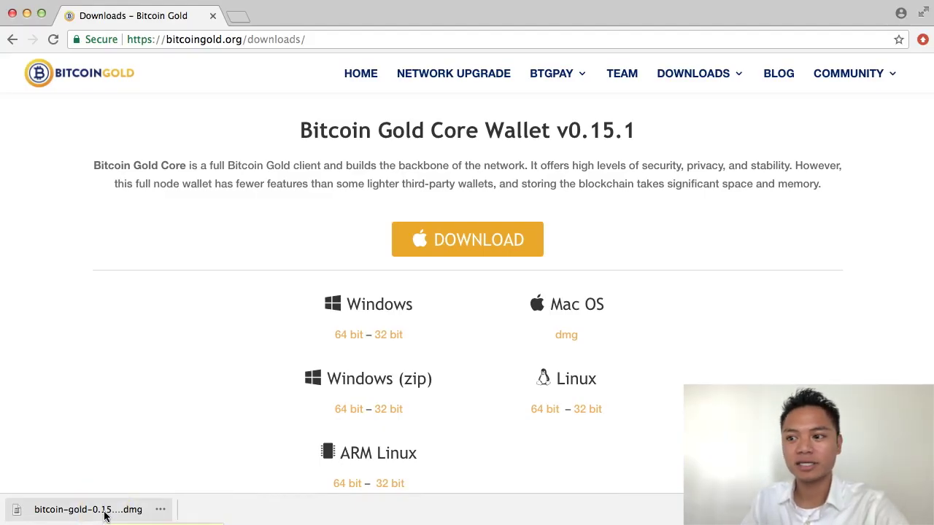
Step: Open the downloaded Bitcoin Gold disk image and copy the Bitcoin Gold app into the Applications folder
left_click(104, 511)
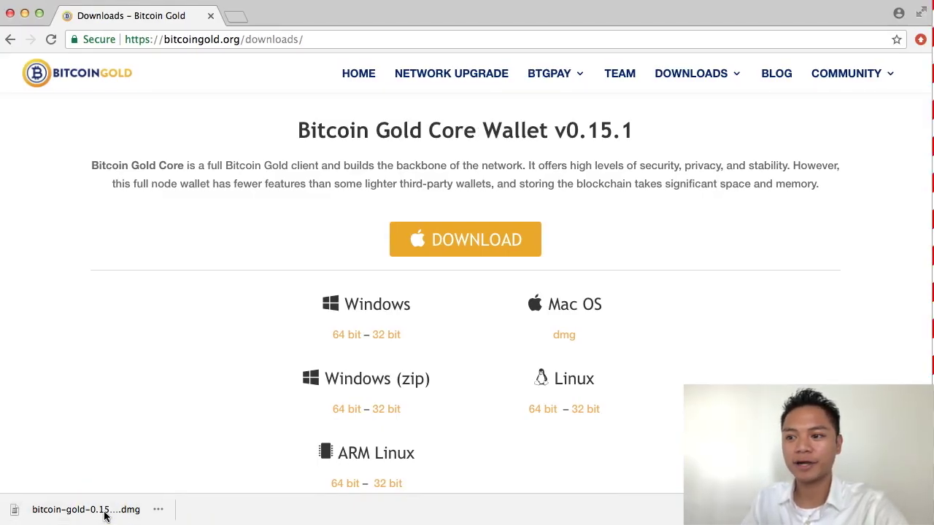
left_click(105, 514)
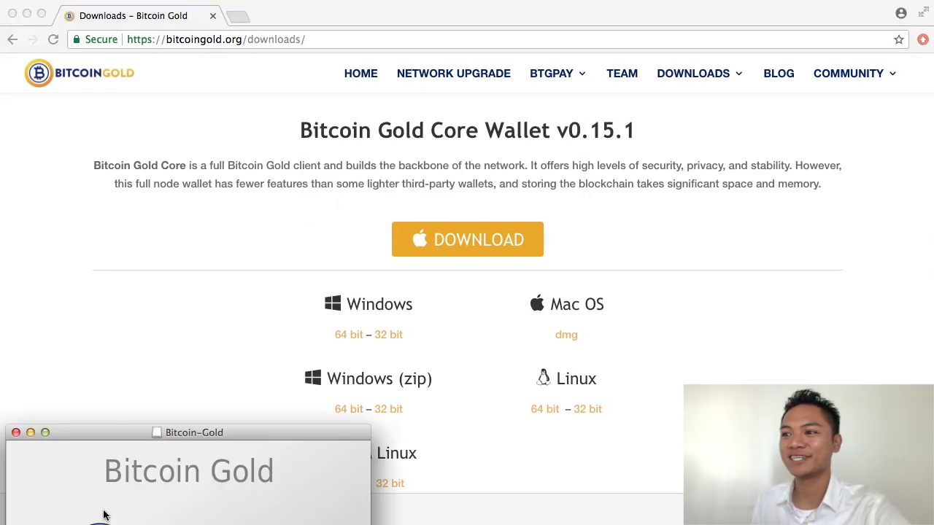
left_click_drag(259, 436, 514, 221)
left_click(357, 337)
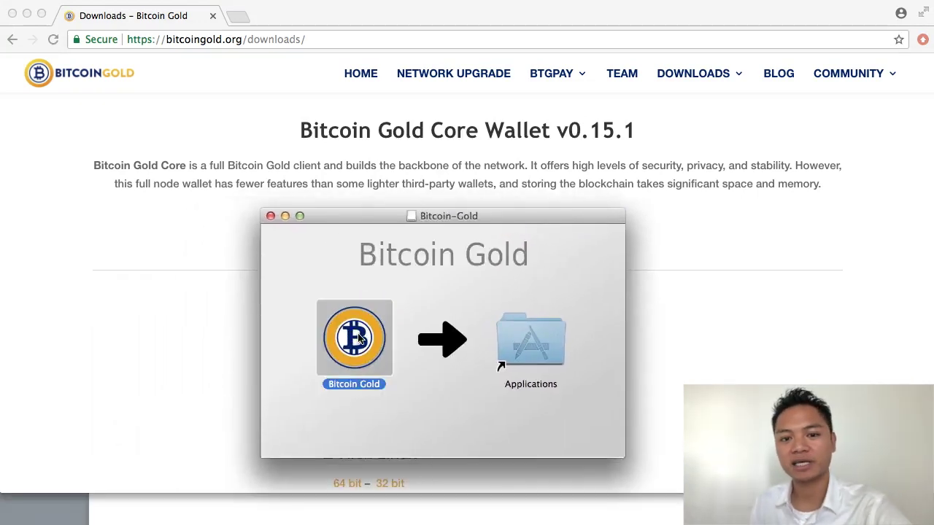
left_click_drag(355, 337, 516, 342)
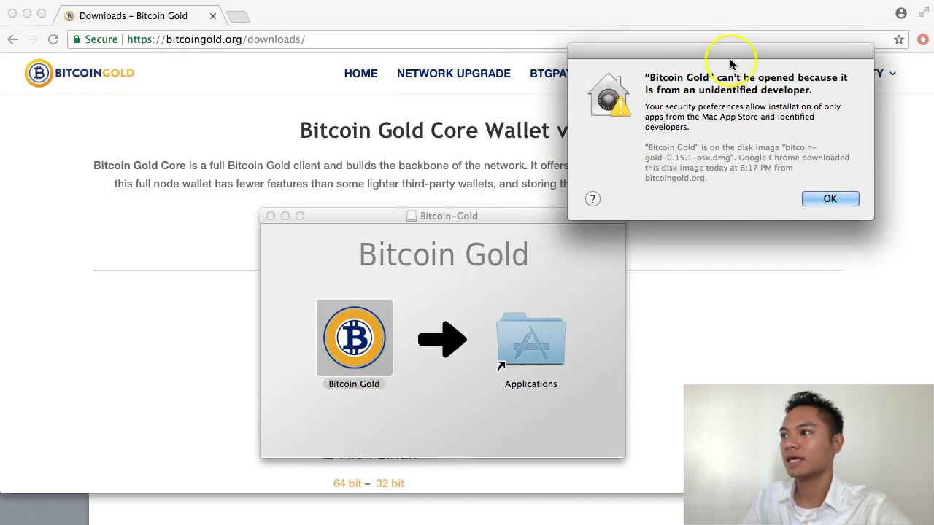
Step: Dismiss the unidentified developer warning and close the Bitcoin-Gold disk image window
left_click_drag(732, 54, 451, 147)
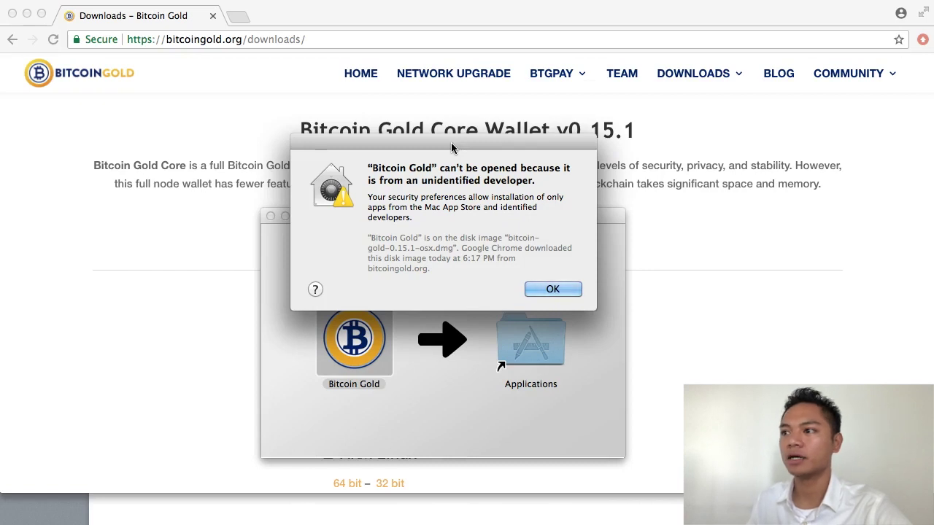
left_click(554, 290)
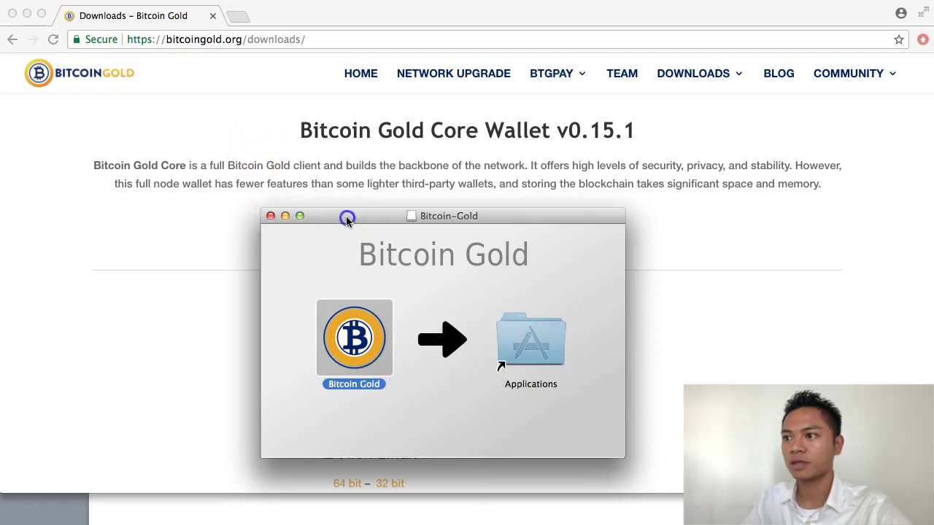
left_click(270, 216)
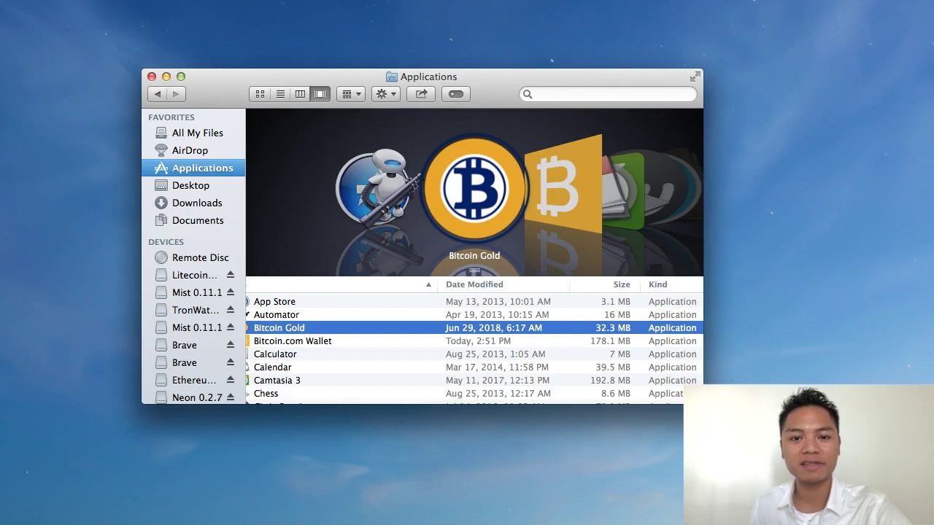
Step: Open Bitcoin Gold from the Applications folder and allow it to run despite its unidentified developer
right_click(339, 327)
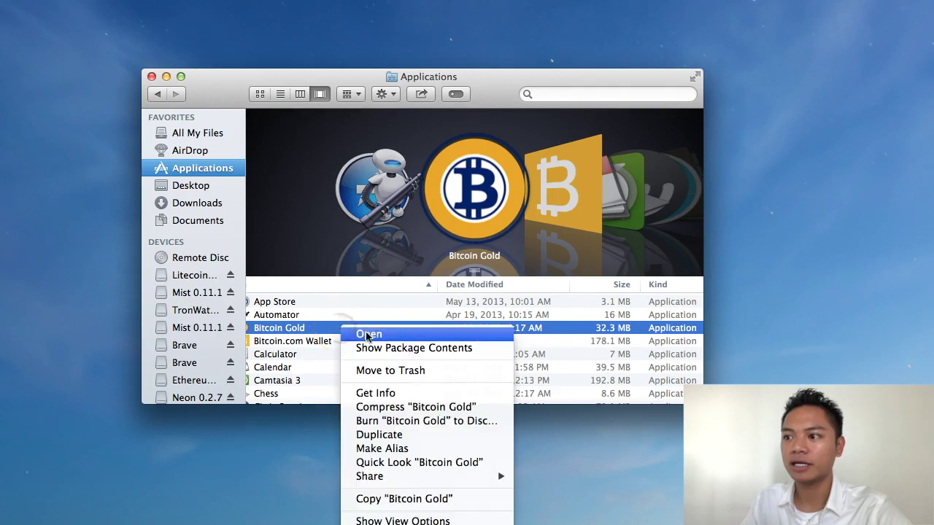
left_click(369, 336)
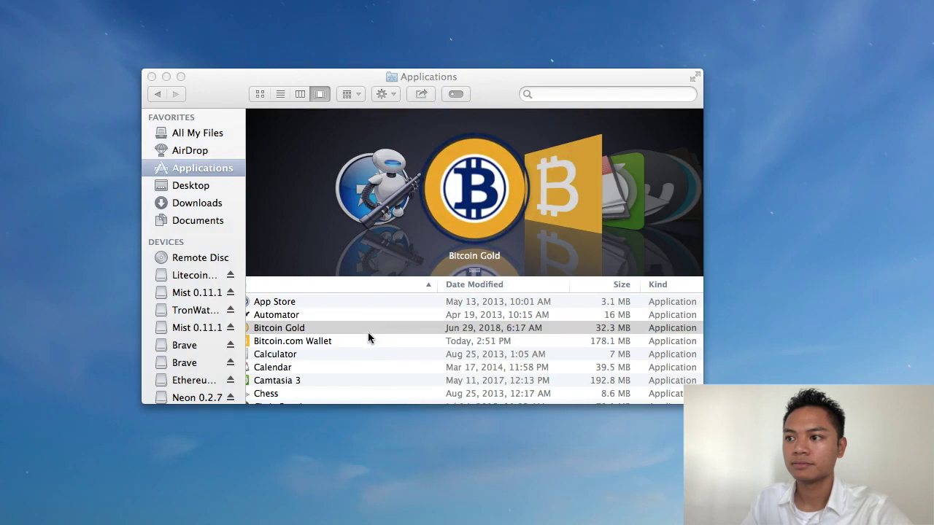
left_click_drag(632, 88, 437, 113)
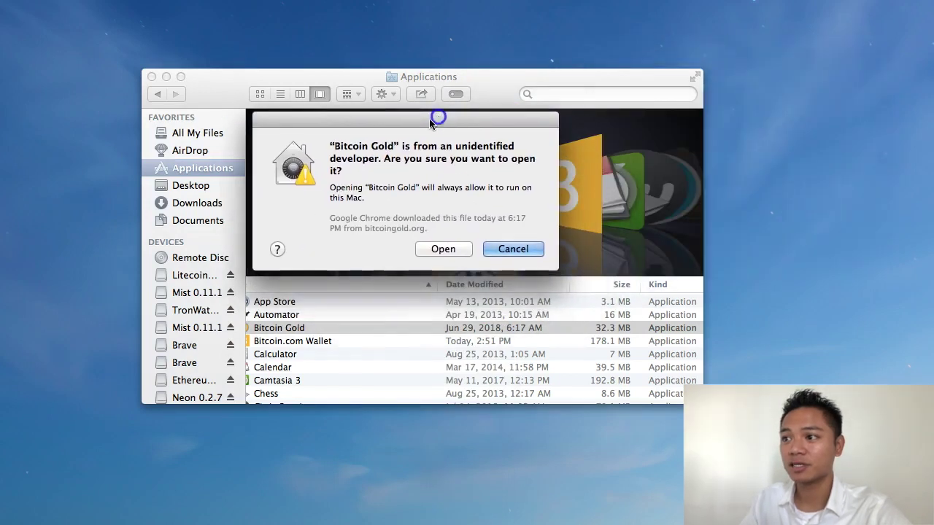
left_click(452, 250)
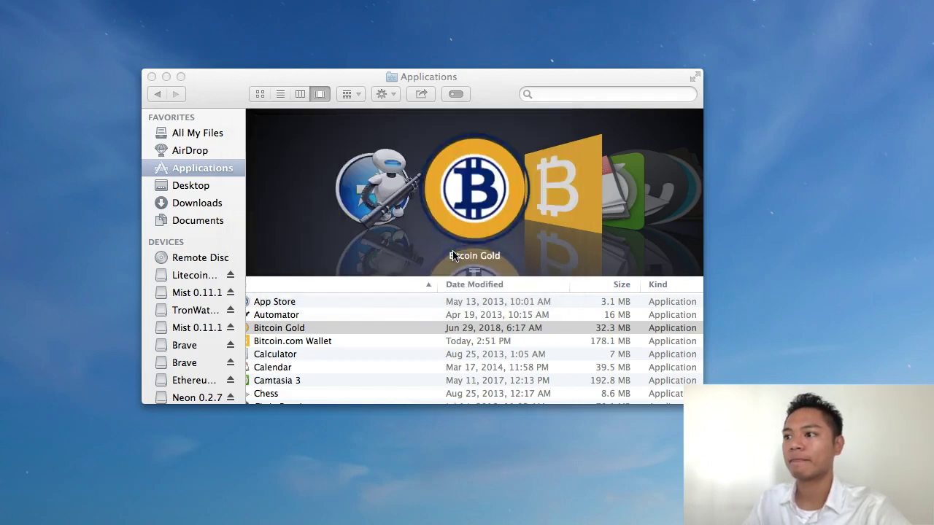
Step: Close the Applications folder window and accept the default data directory in the Bitcoin Gold welcome dialog
left_click(254, 79)
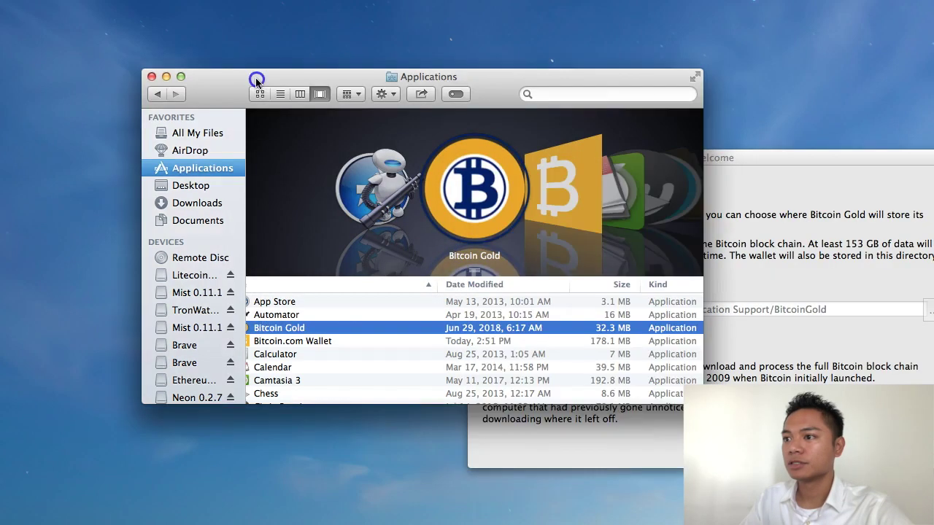
left_click(152, 77)
left_click_drag(652, 161, 311, 85)
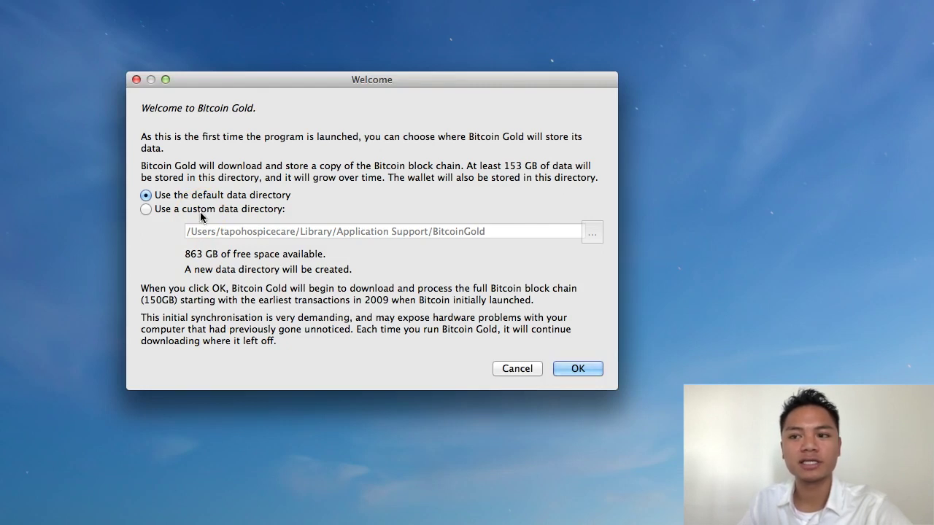
left_click(573, 370)
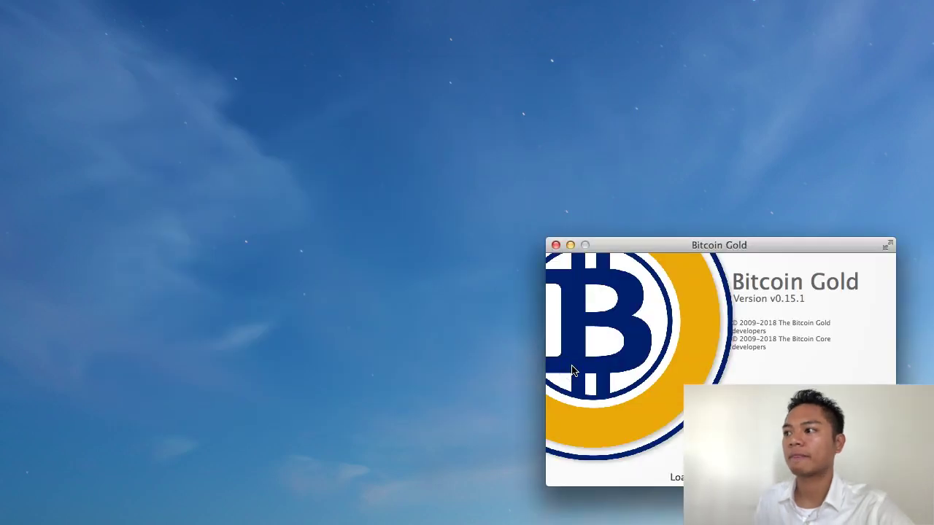
Step: Move the Bitcoin Gold wallet window fully into view, enlarge it, and hide the synchronization overlay
left_click_drag(625, 246, 214, 110)
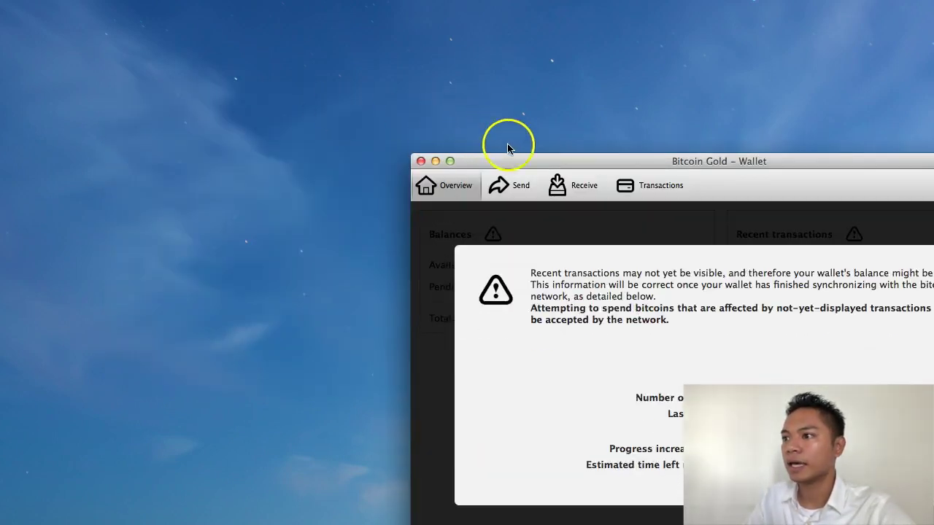
left_click_drag(511, 161, 100, 8)
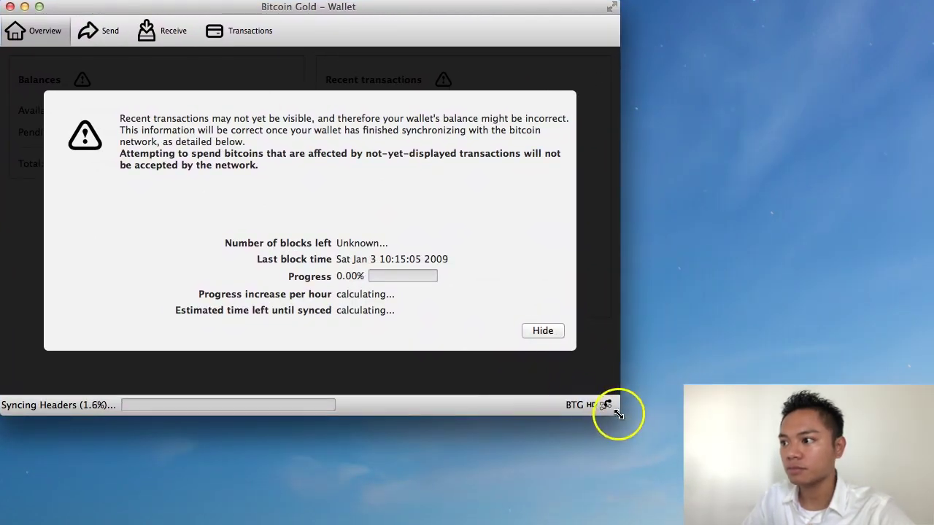
left_click_drag(617, 413, 694, 461)
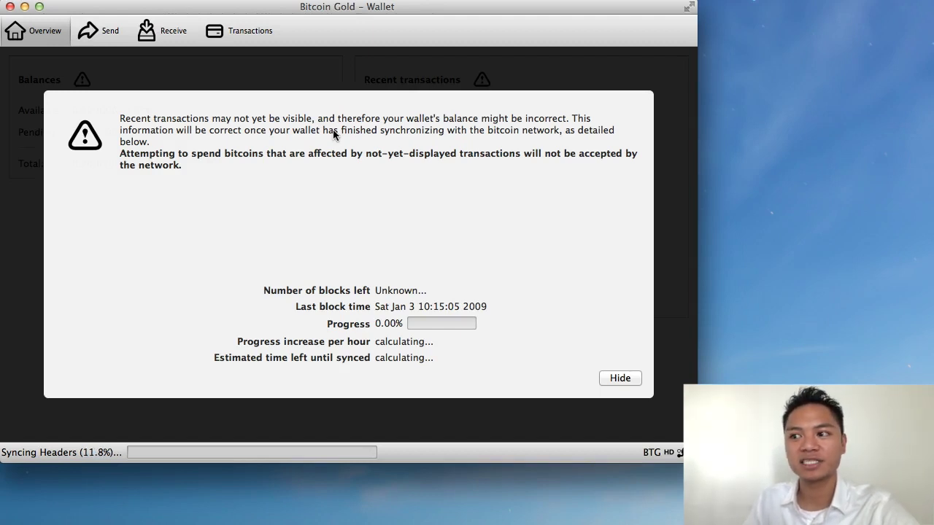
left_click(621, 380)
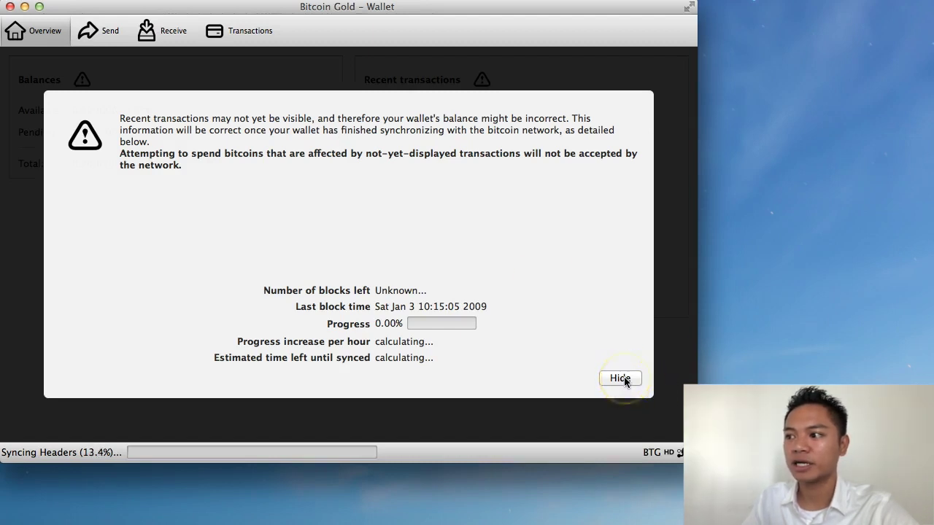
left_click(621, 378)
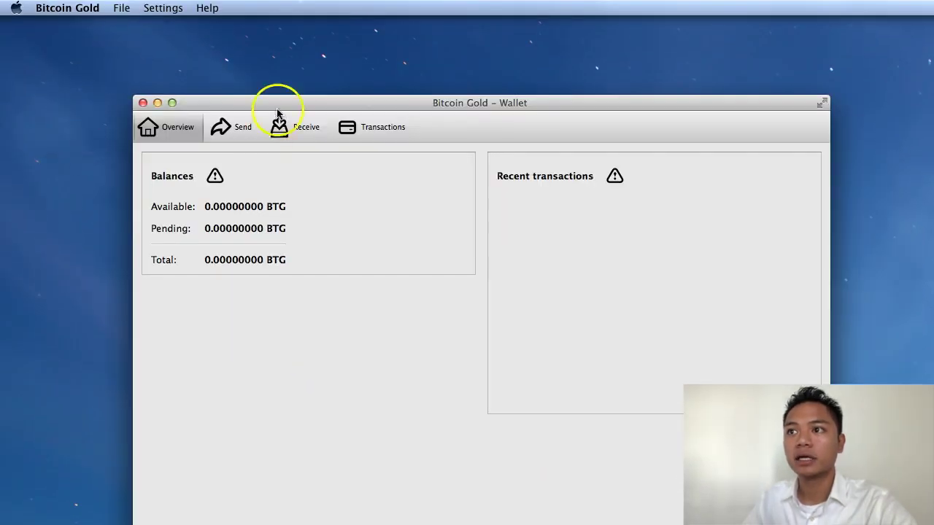
Step: Quit the Bitcoin Gold wallet application
left_click_drag(277, 100, 275, 99)
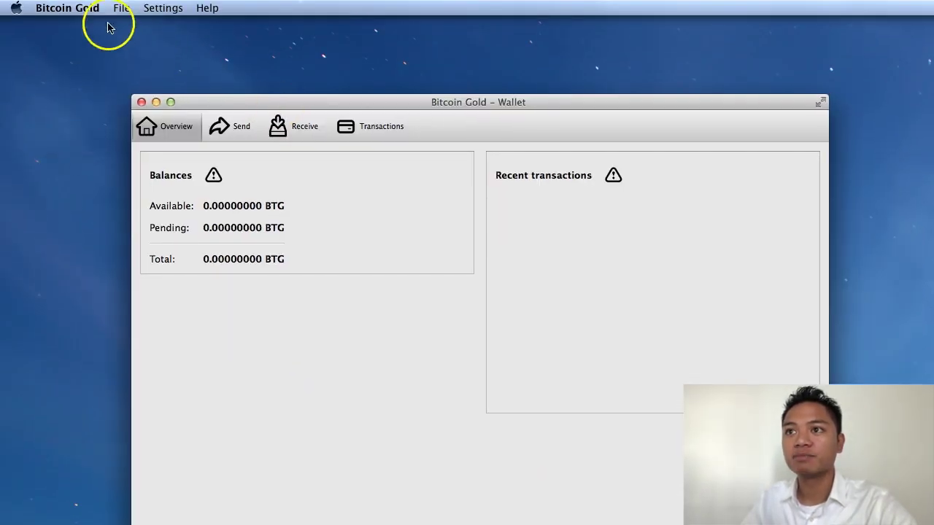
left_click(67, 9)
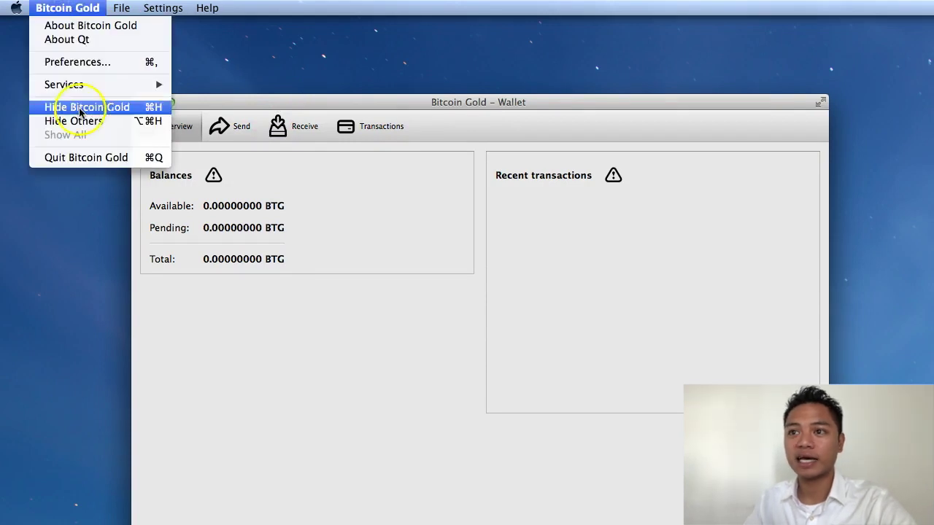
left_click(97, 159)
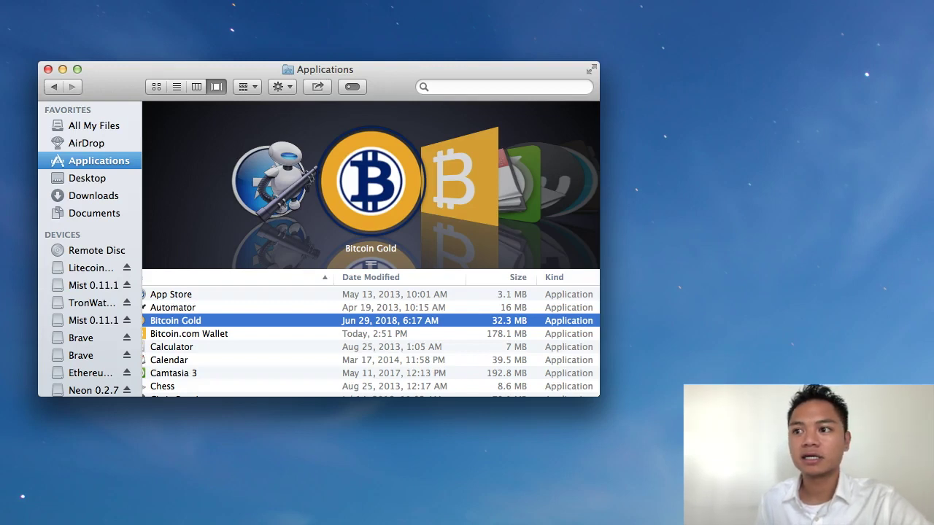
Step: Reopen Bitcoin Gold from the Applications folder, then reposition the wallet window and make it taller
right_click(292, 322)
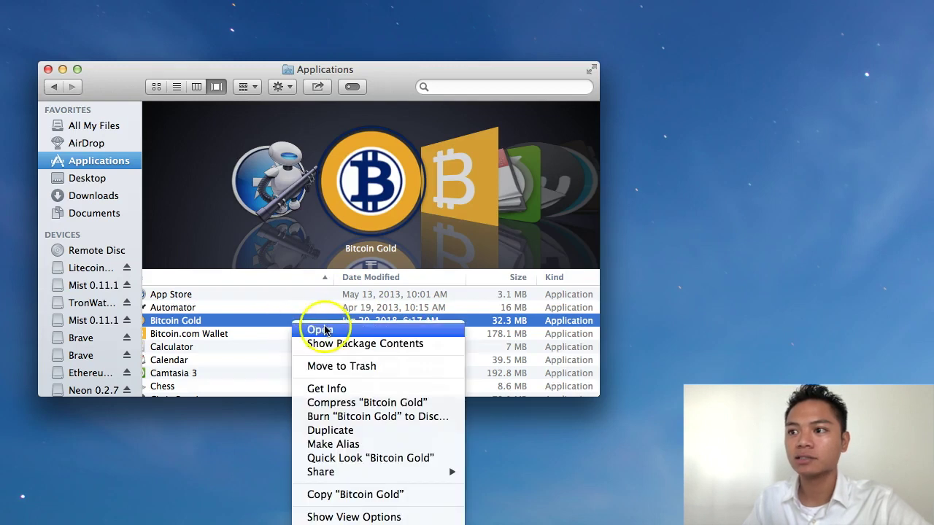
left_click(325, 331)
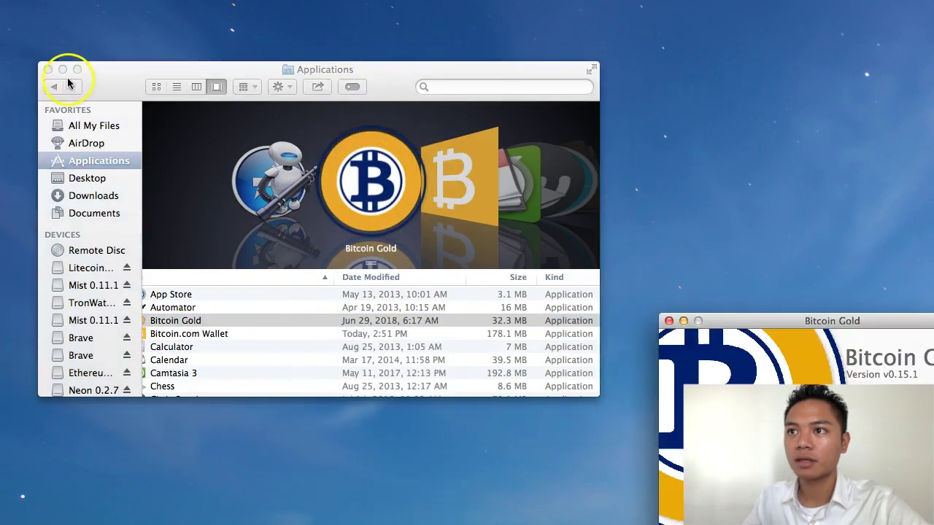
left_click_drag(812, 319, 377, 52)
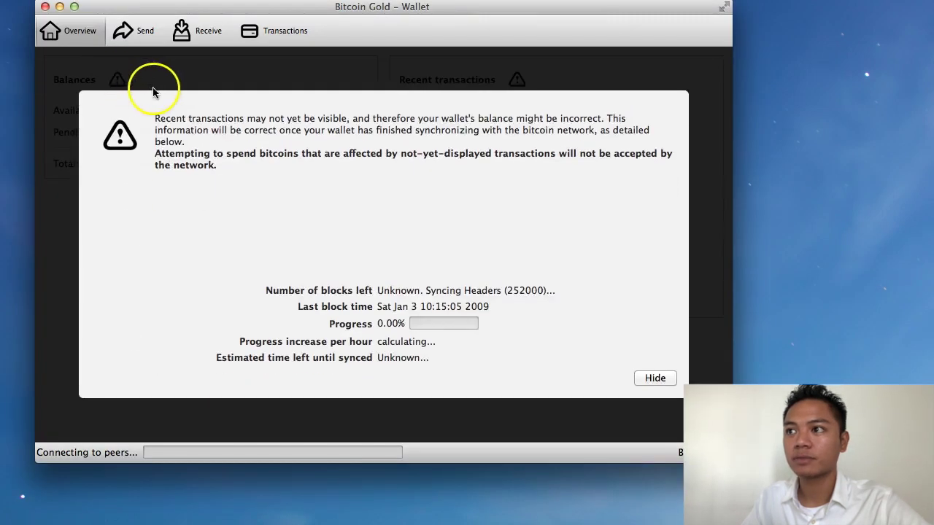
left_click_drag(337, 8, 302, 9)
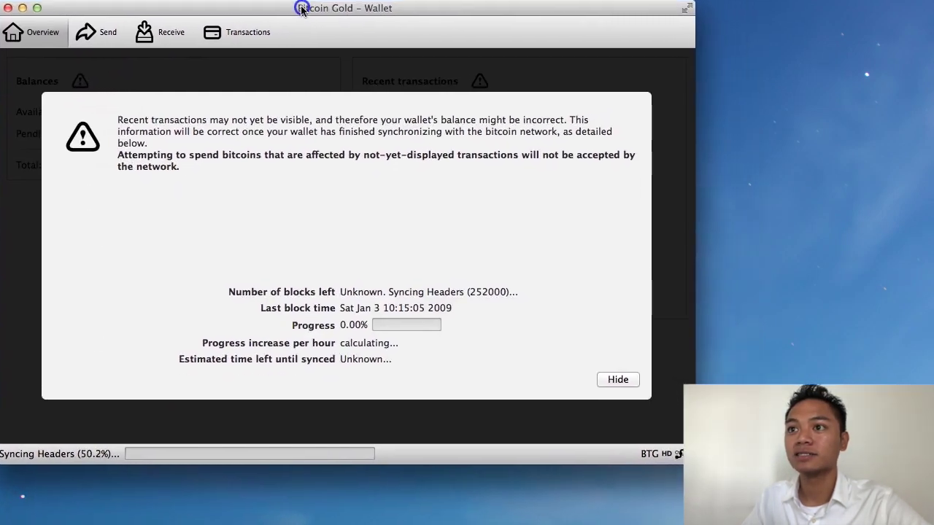
left_click_drag(677, 457, 679, 488)
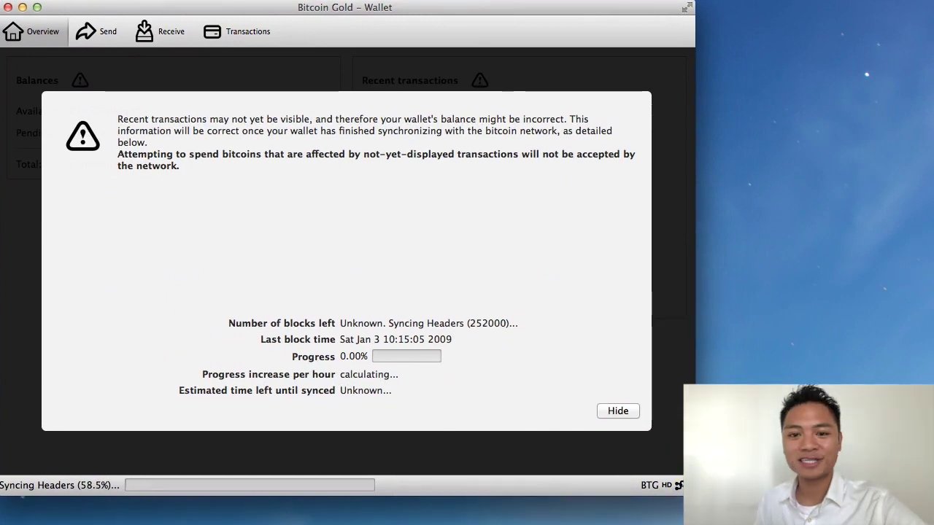